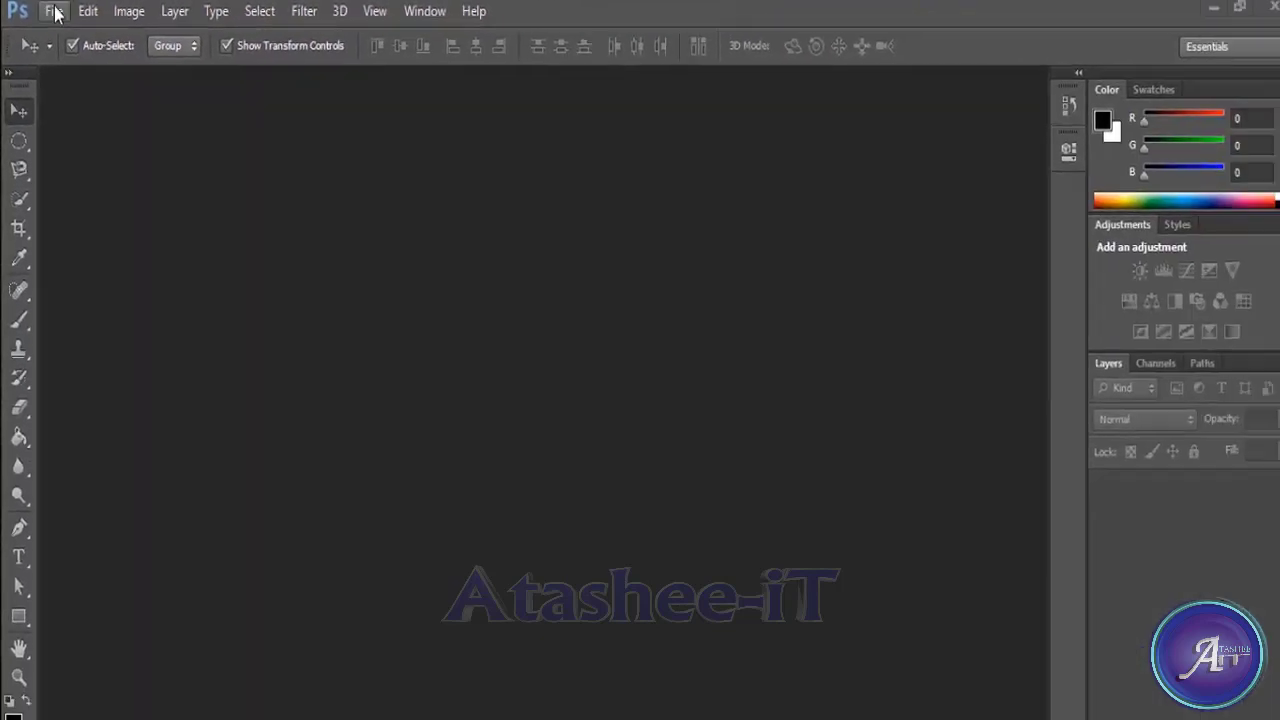
Open the File menu and dismiss it without choosing a command.
click(55, 12)
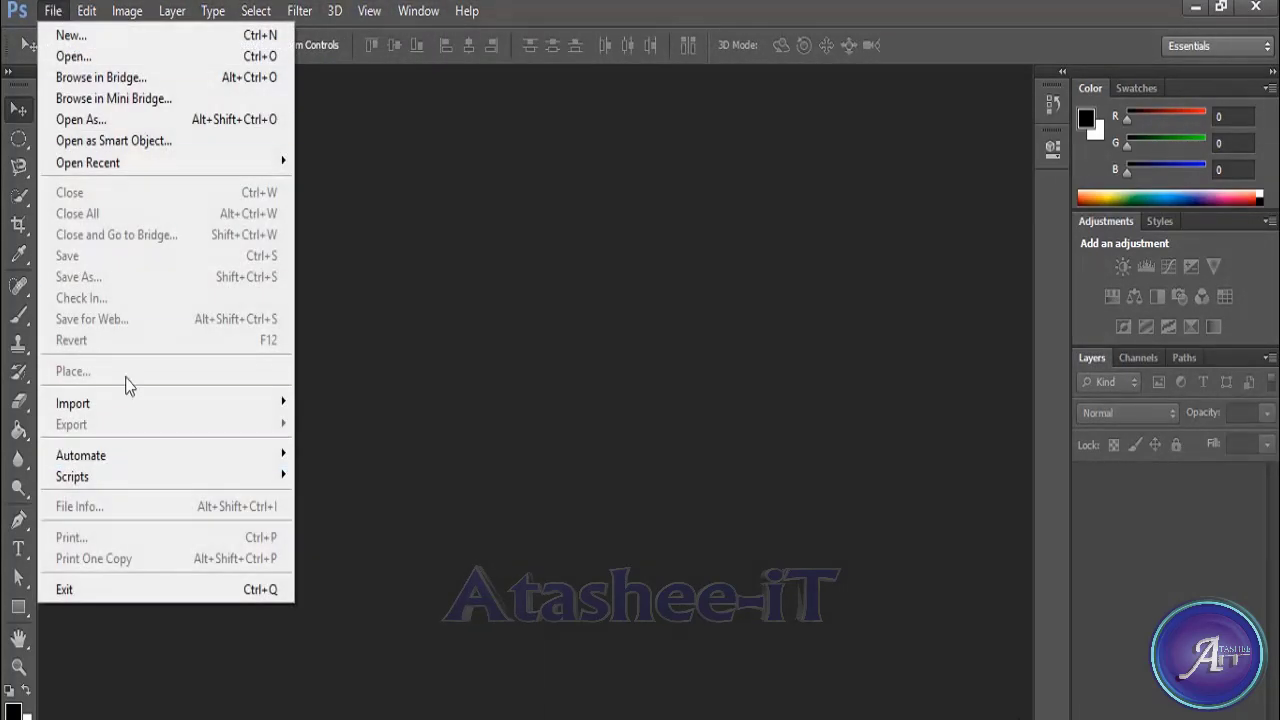
key(Escape)
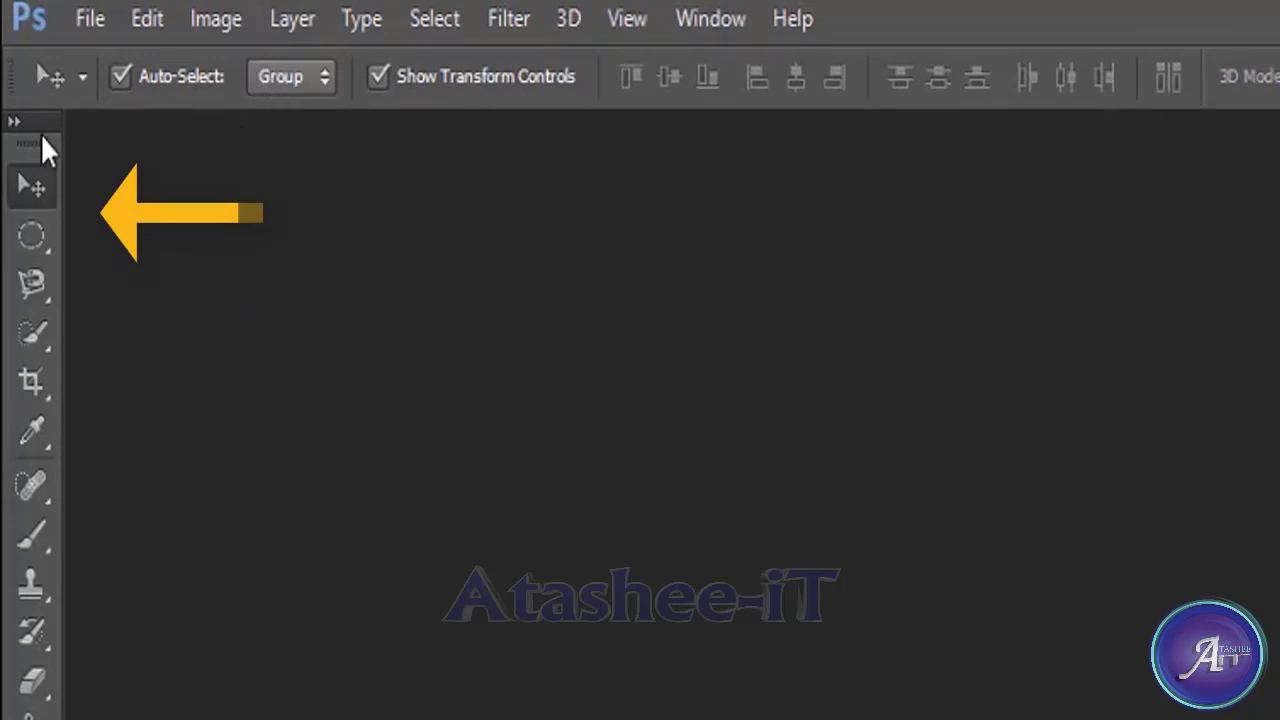
click(18, 634)
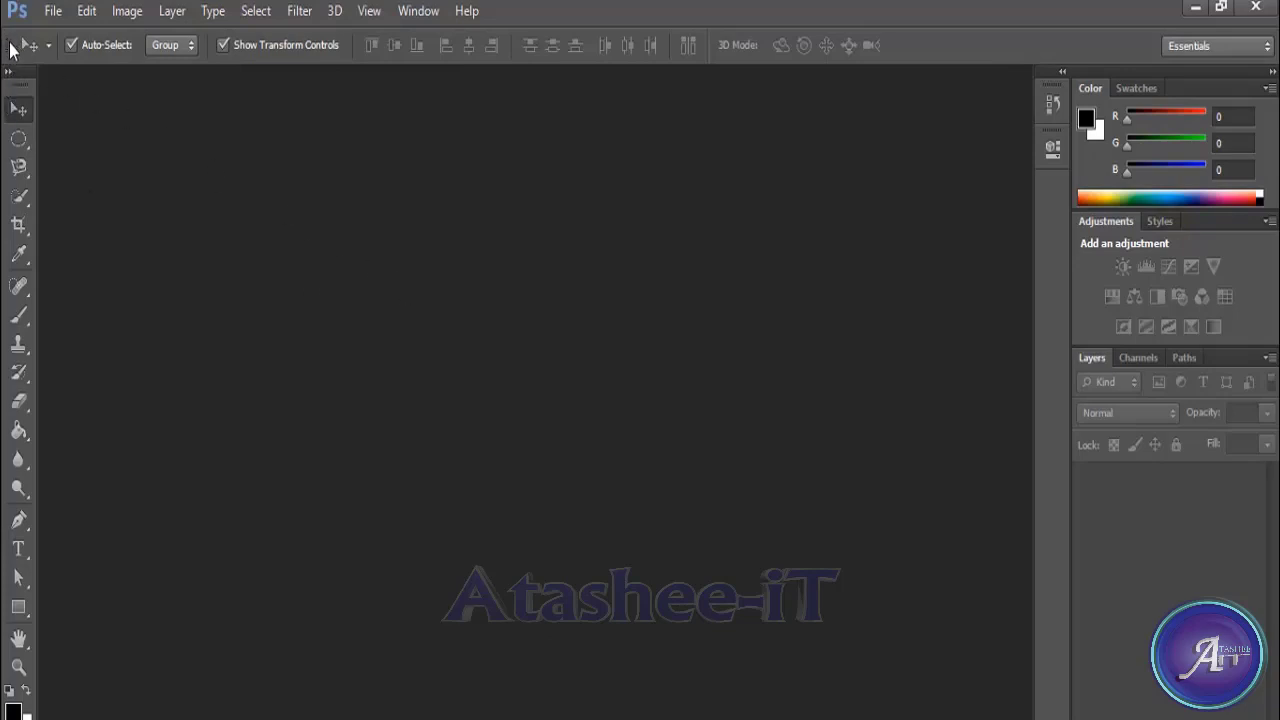
Float and re-dock the options bar twice, then float the Tools panel near the right dock.
drag(5, 52, 32, 276)
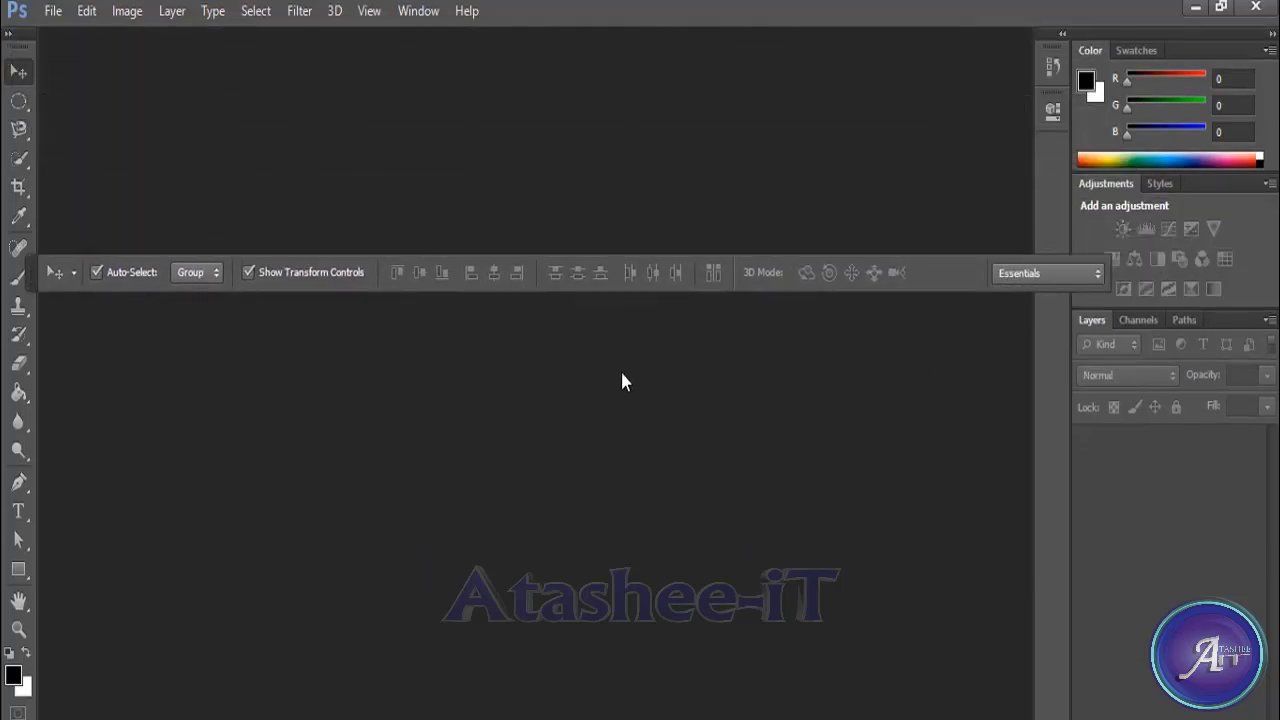
mouse_move(32, 282)
mouse_down()
mouse_move(16, 55)
mouse_move(65, 52)
mouse_move(39, 47)
mouse_up()
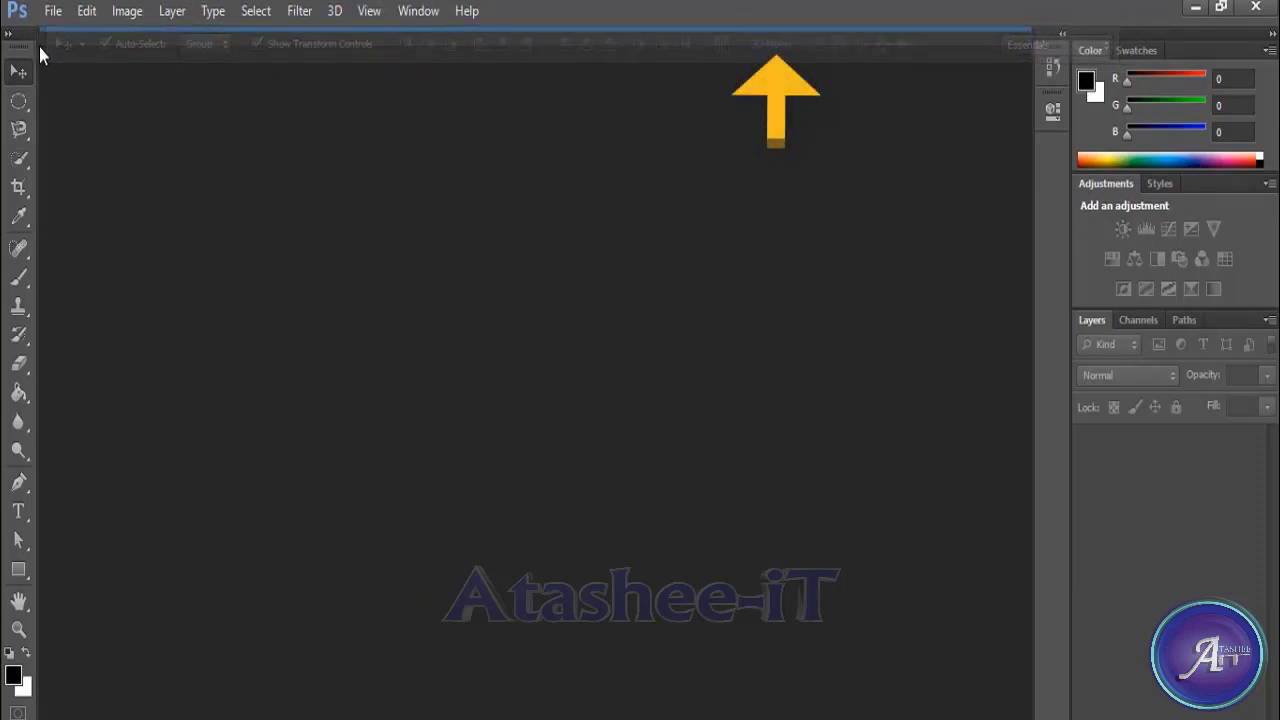
mouse_move(39, 47)
mouse_down()
mouse_move(56, 102)
mouse_move(43, 47)
mouse_up()
drag(43, 47, 43, 47)
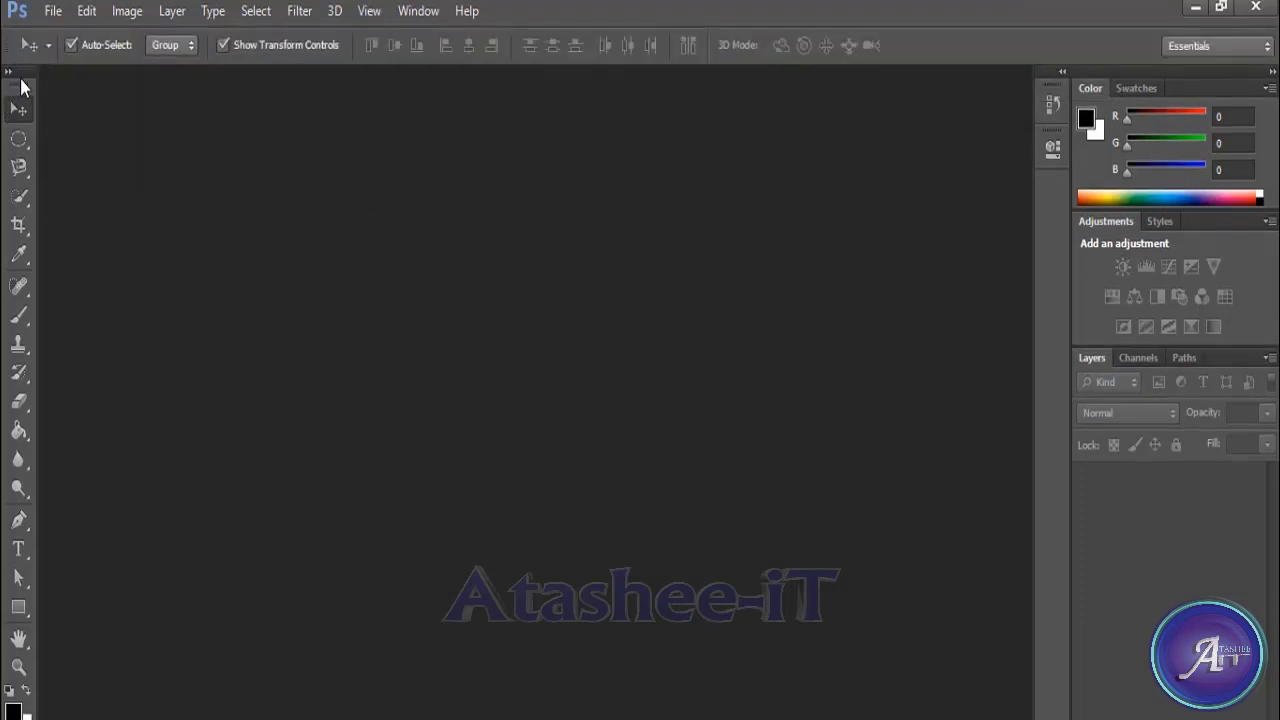
mouse_move(16, 90)
mouse_down()
mouse_move(363, 180)
mouse_move(1008, 120)
mouse_up()
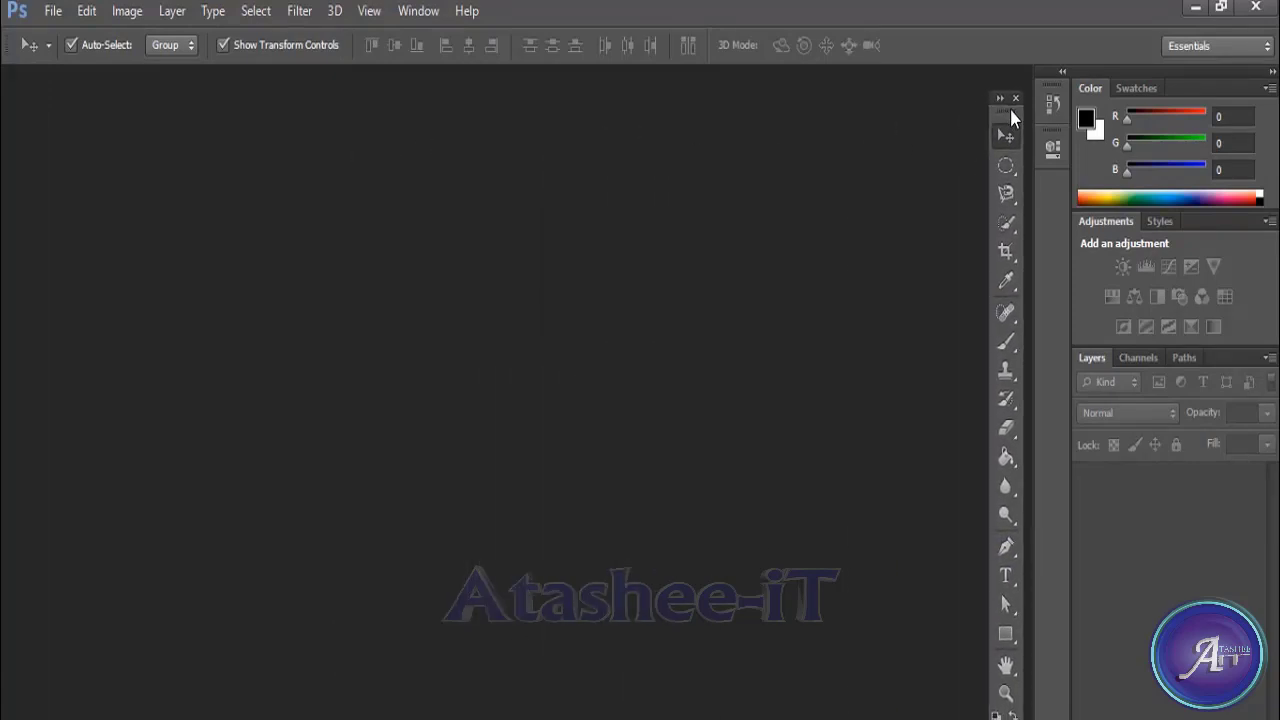
Return the Tools panel to the left edge as two columns and dock it there.
drag(1012, 118, 25, 94)
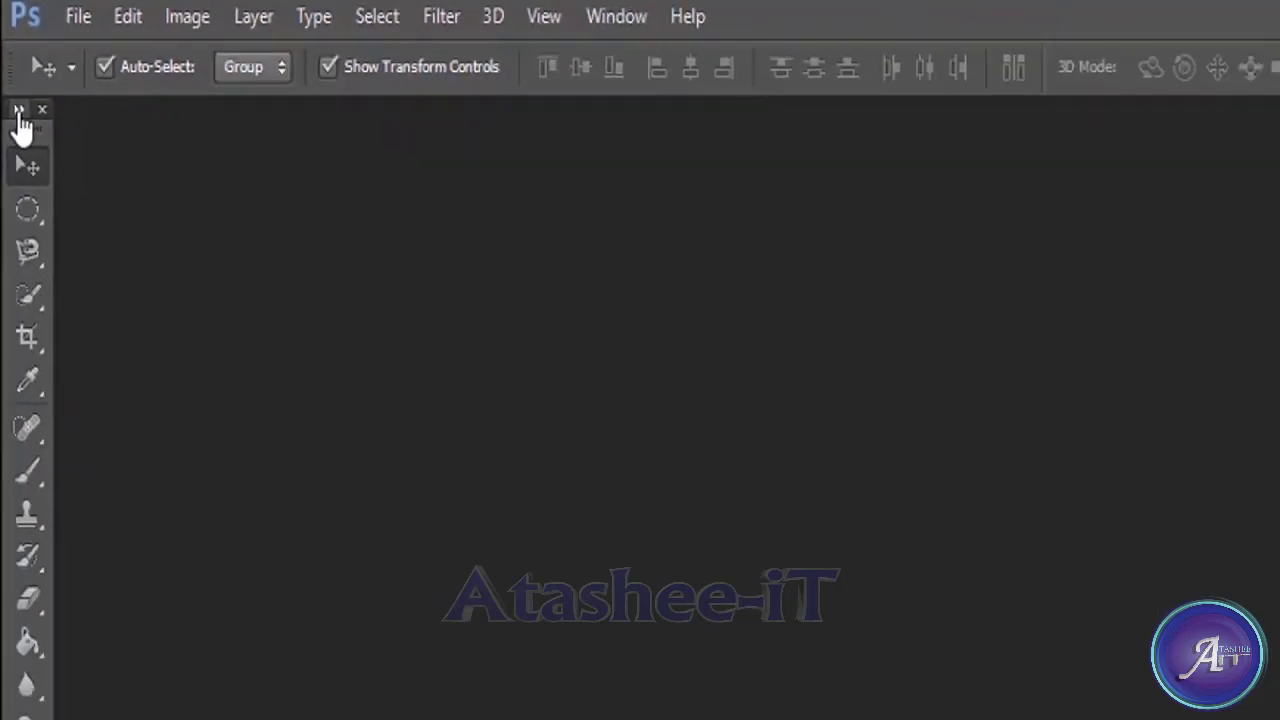
click(19, 111)
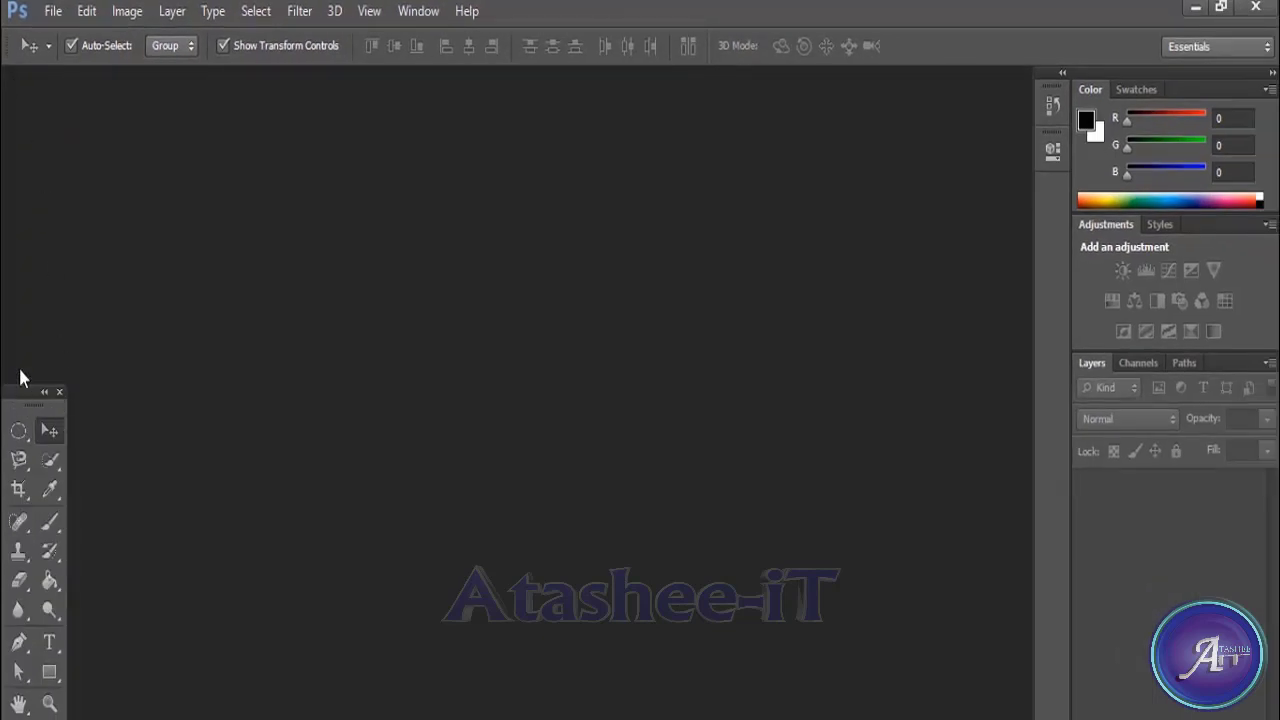
drag(20, 394, 10, 88)
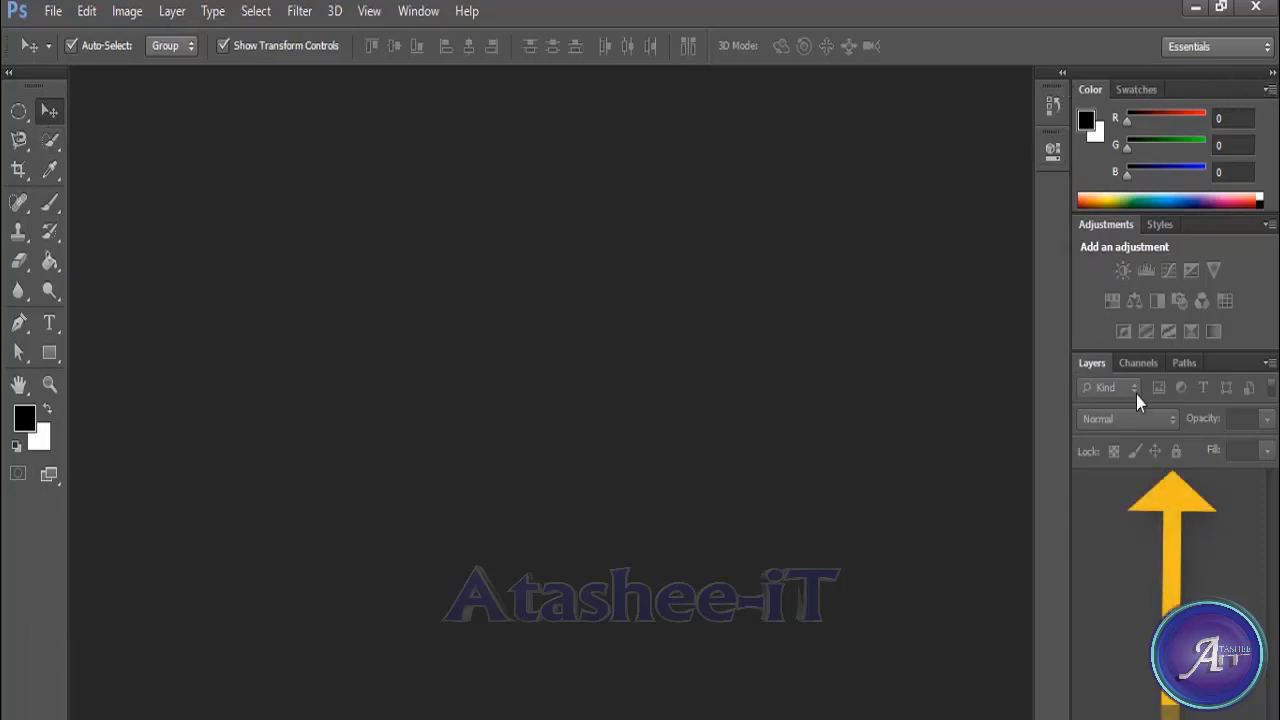
Merge the Color/Swatches group into the Adjustments/Styles group, then close Swatches from its panel menu.
mouse_move(1225, 100)
mouse_down()
mouse_move(243, 118)
mouse_move(257, 127)
mouse_up()
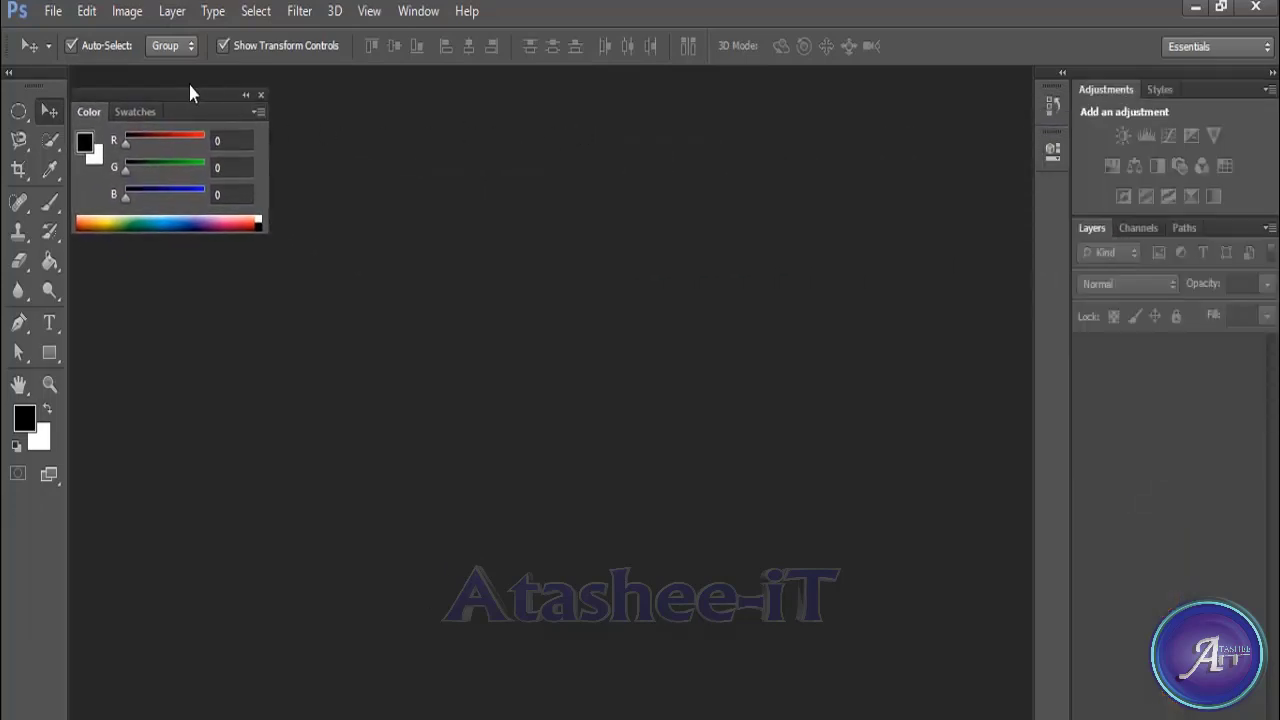
drag(218, 95, 1210, 90)
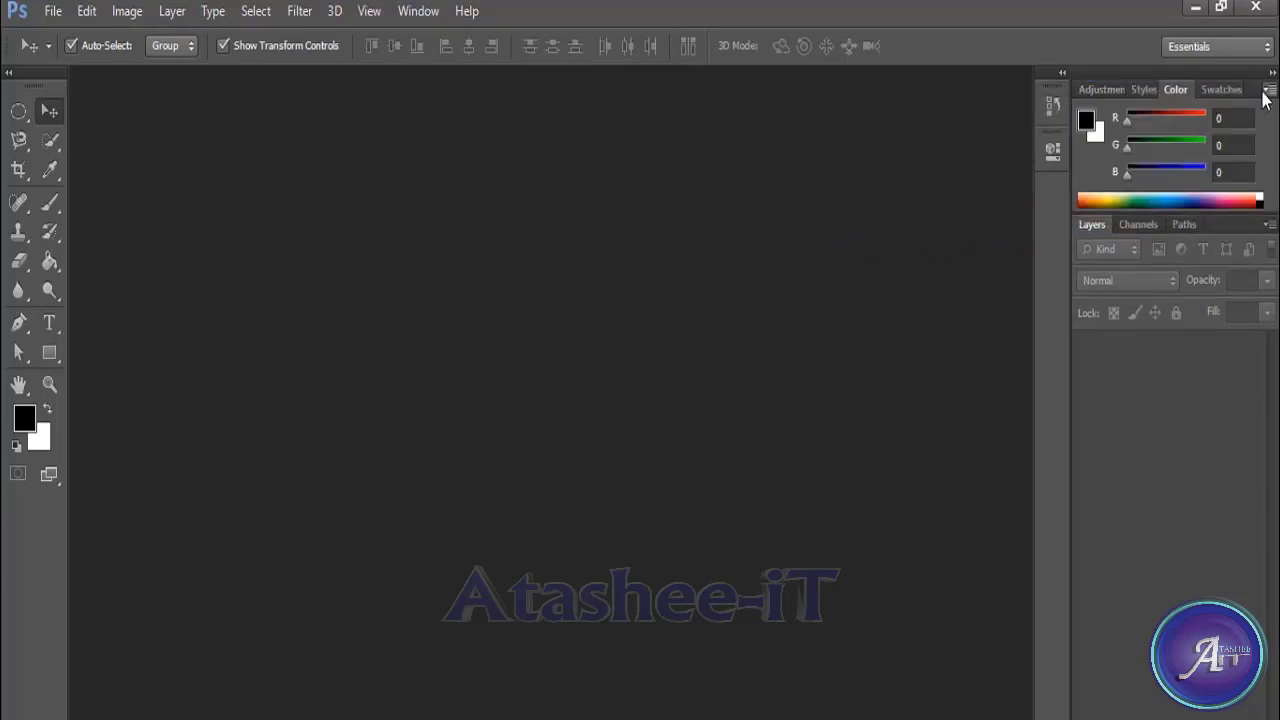
click(1209, 90)
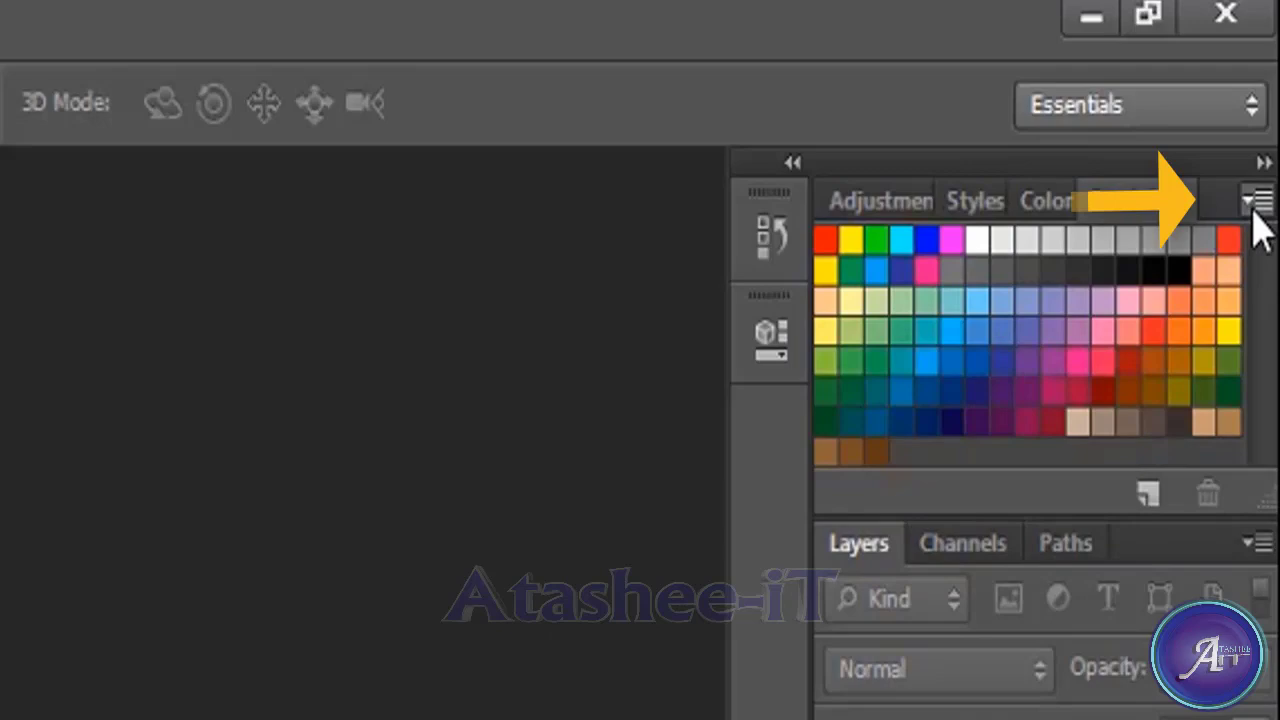
click(1256, 205)
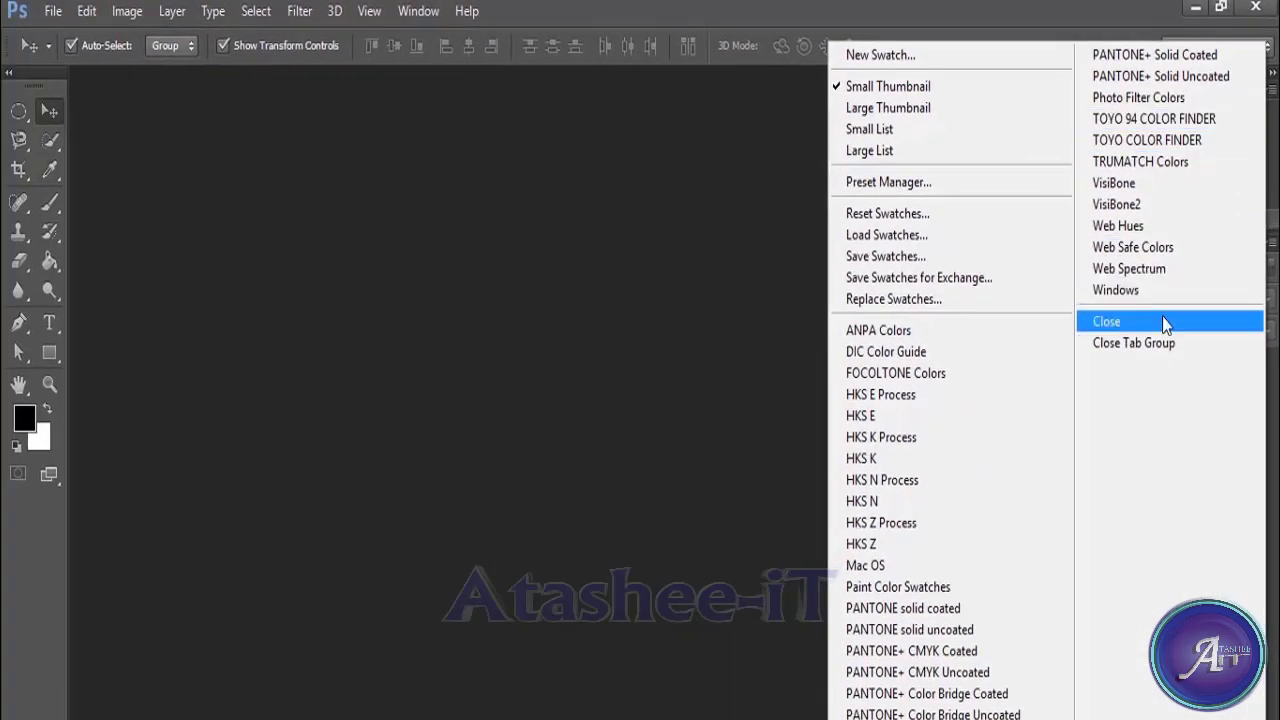
click(1162, 319)
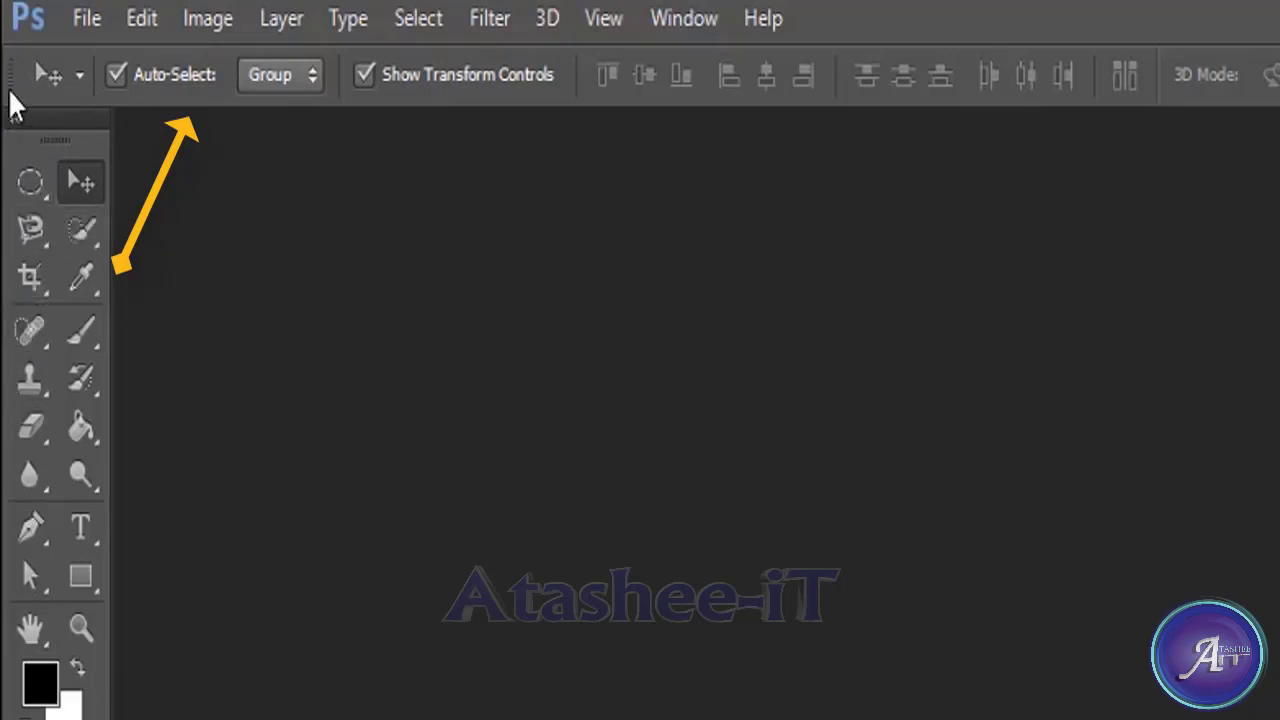
Cycle through Move, Magnetic Lasso, Quick Selection, Crop, Eyedropper, Brush, Spot Healing and Clone Stamp, ending on Elliptical Marquee.
click(20, 189)
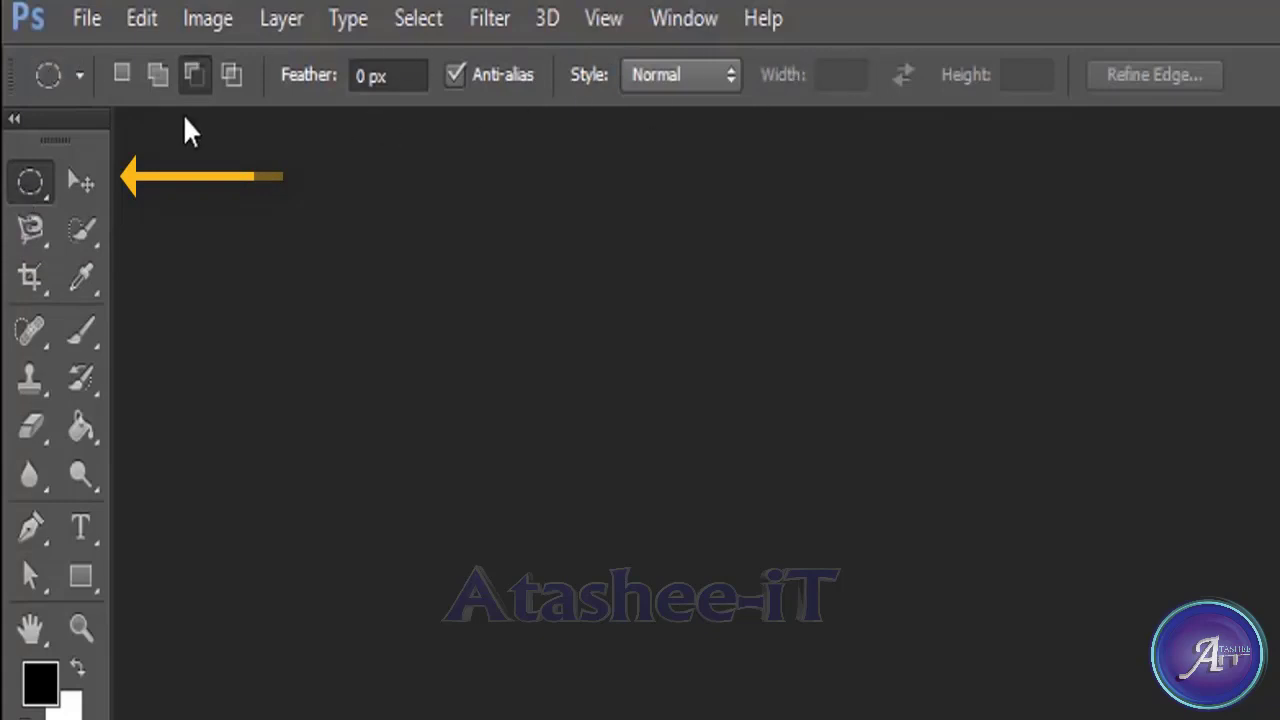
click(85, 178)
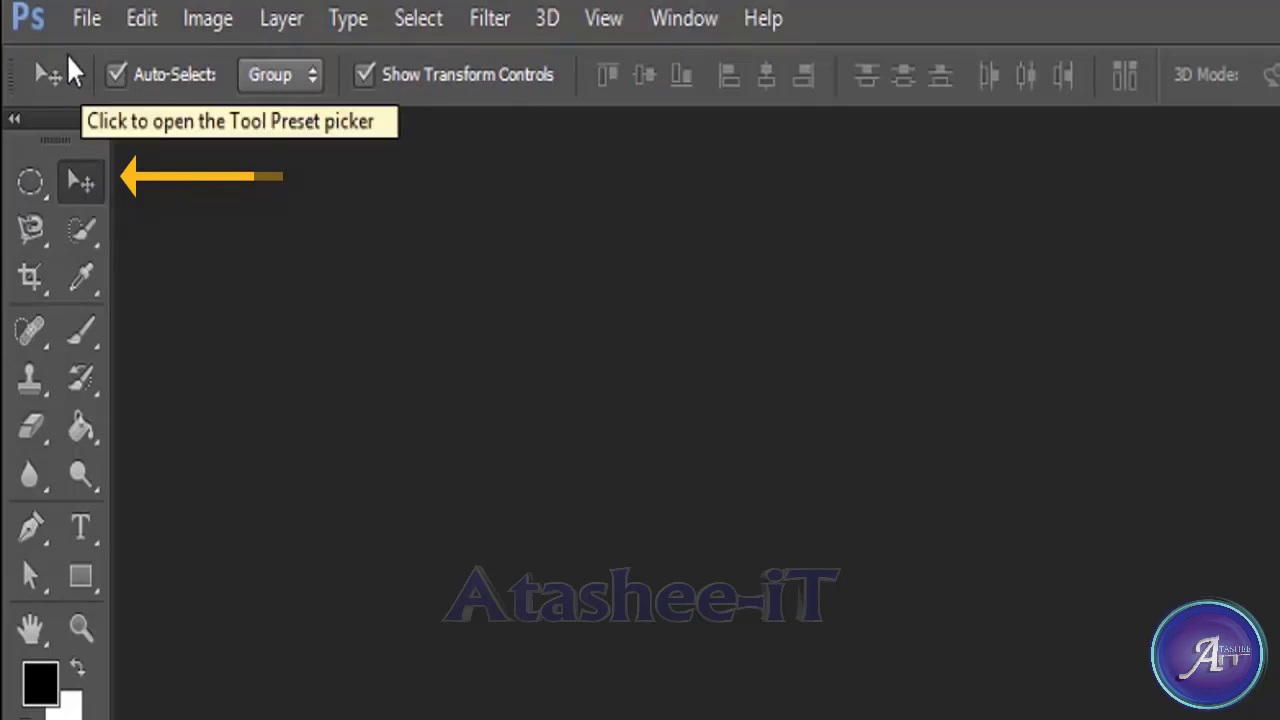
click(32, 240)
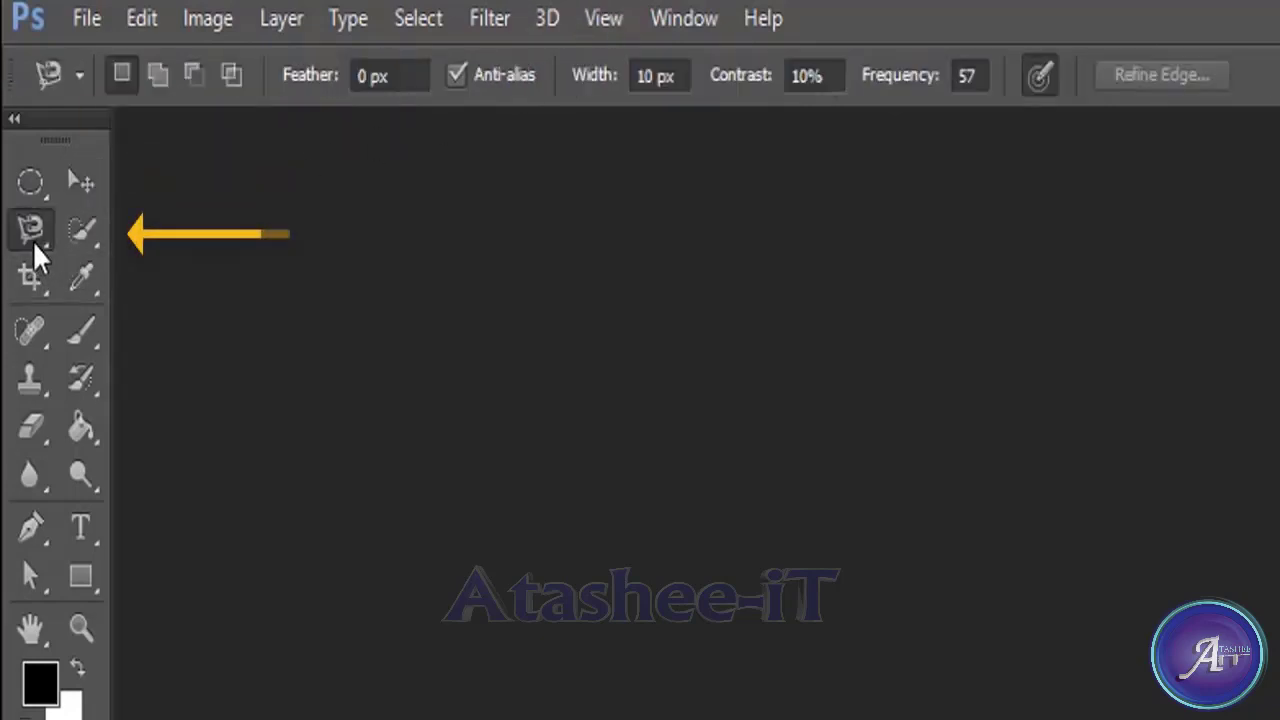
click(85, 228)
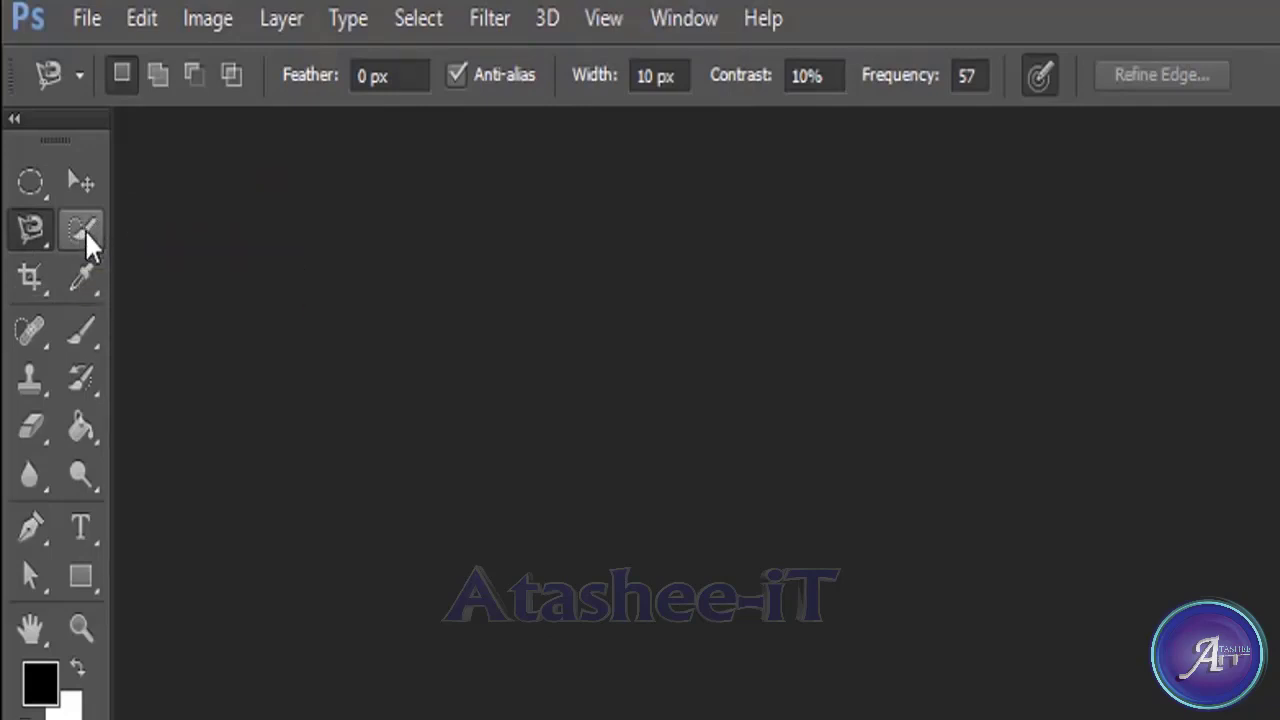
click(31, 283)
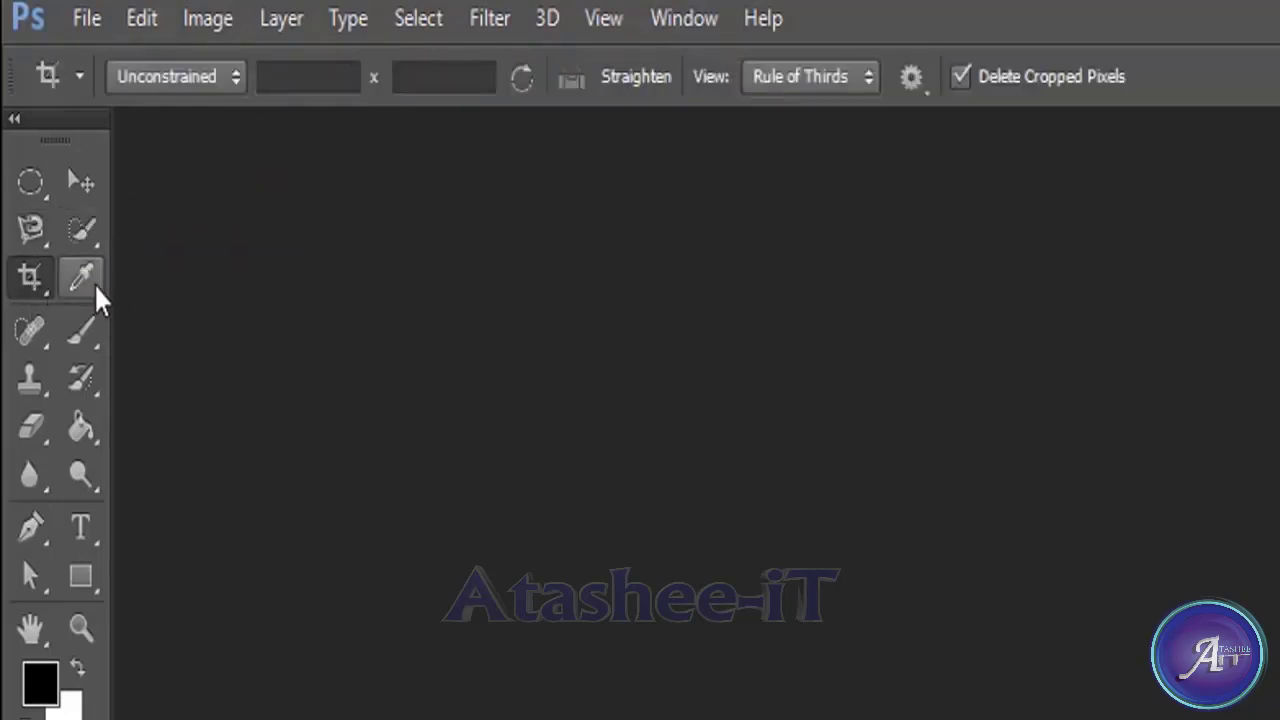
click(85, 278)
click(78, 333)
click(28, 333)
click(31, 378)
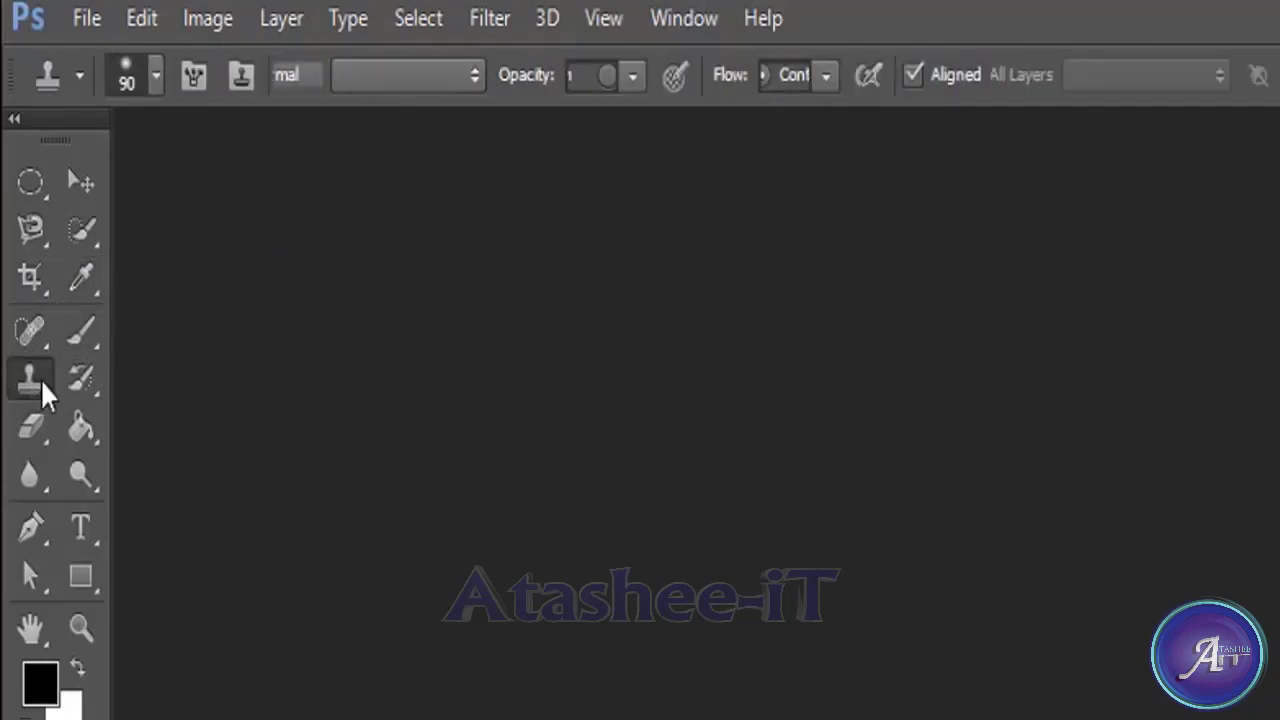
click(31, 180)
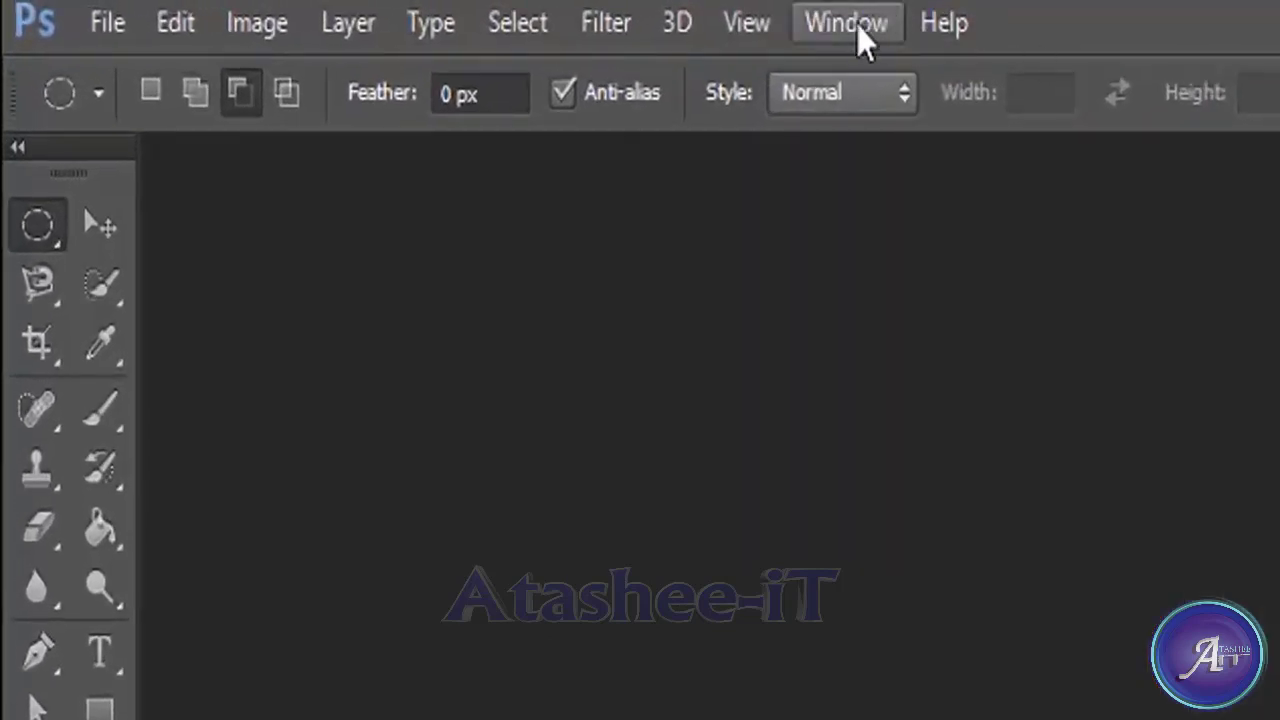
Show the Styles and History panels from the Window menu.
click(857, 24)
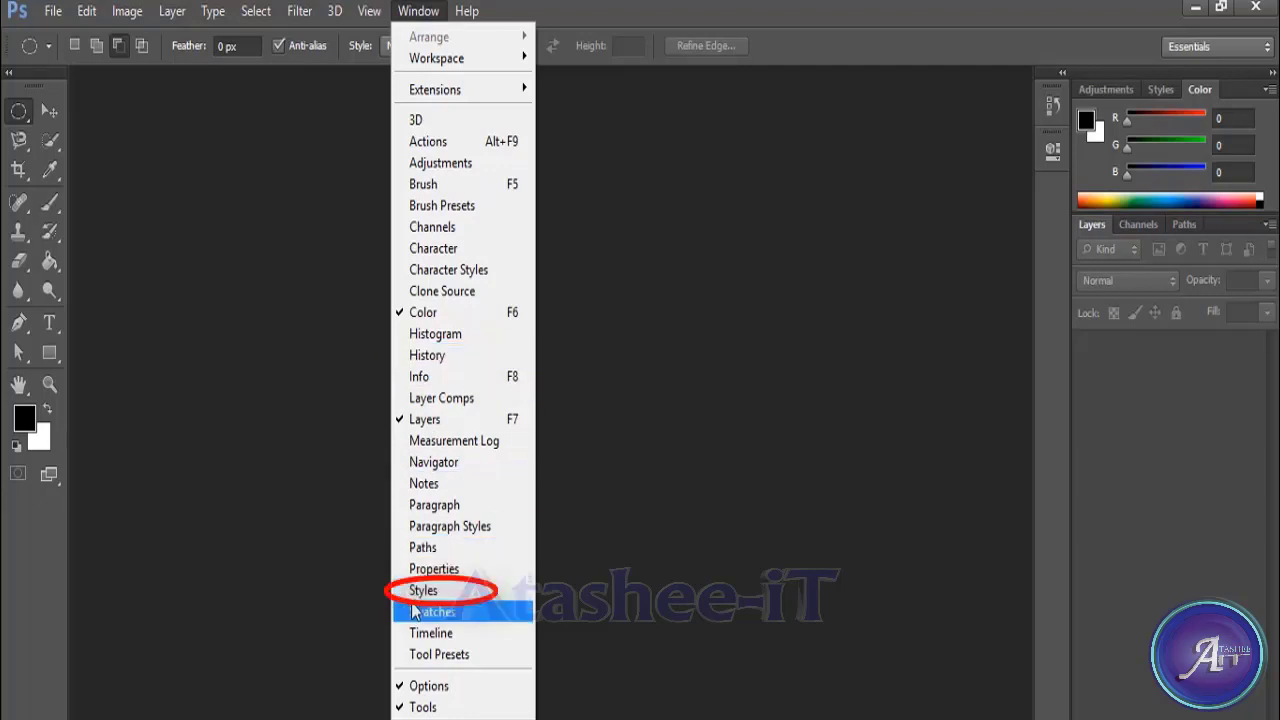
click(418, 592)
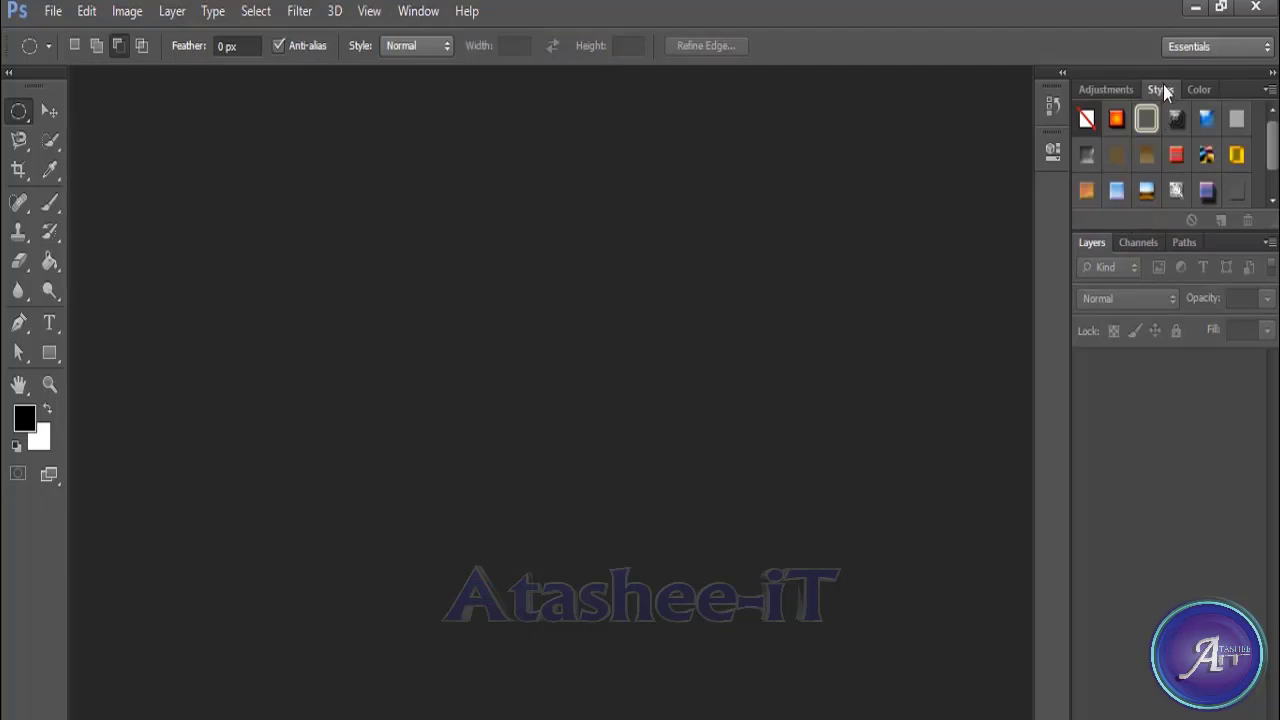
click(418, 11)
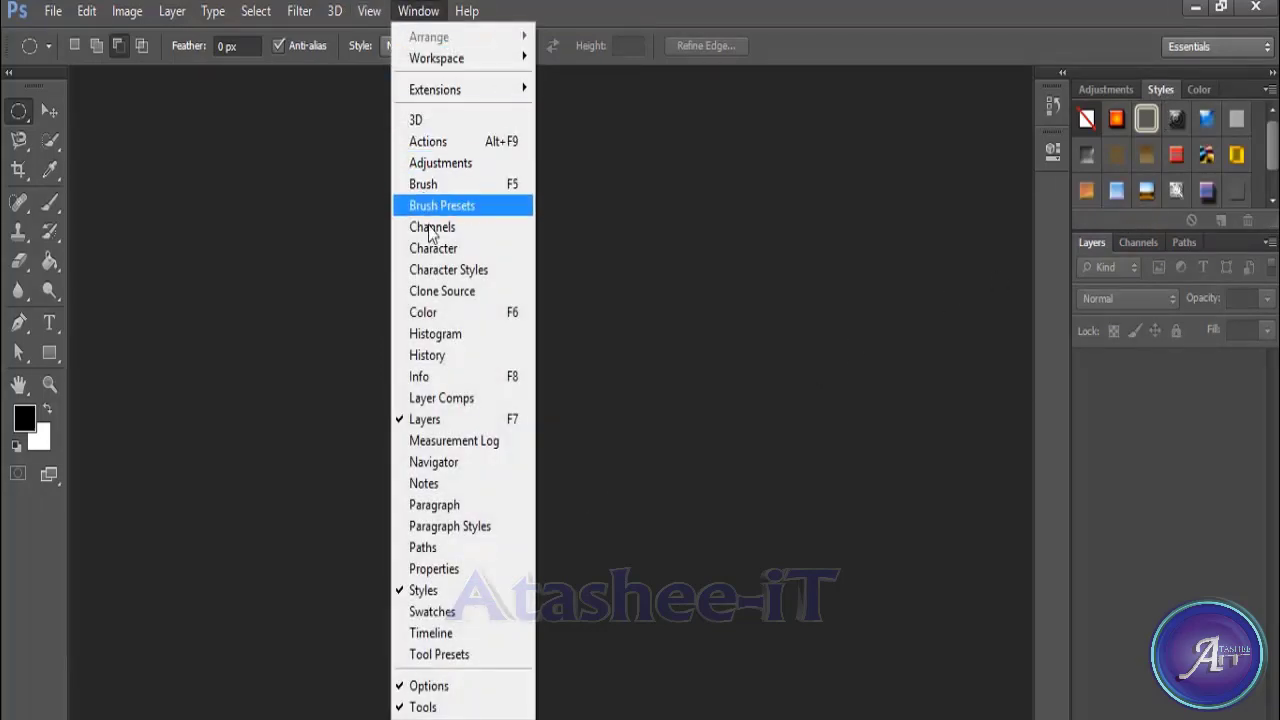
click(428, 356)
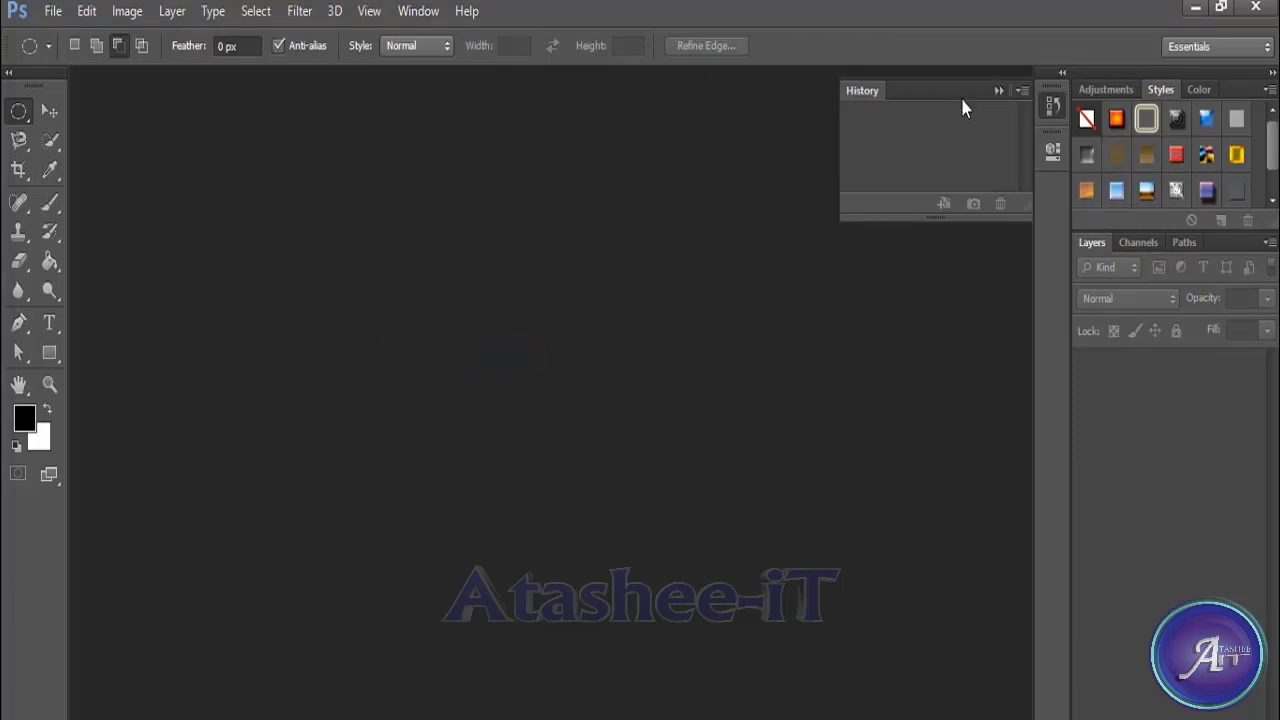
Float the History panel, the Adjustments/Styles/Color group and the Layers panel over the canvas.
mouse_move(965, 90)
mouse_down()
mouse_move(1027, 219)
mouse_move(1113, 246)
mouse_move(959, 78)
mouse_move(1177, 239)
mouse_move(1188, 296)
mouse_move(1212, 225)
mouse_move(1203, 55)
mouse_move(1196, 71)
mouse_up()
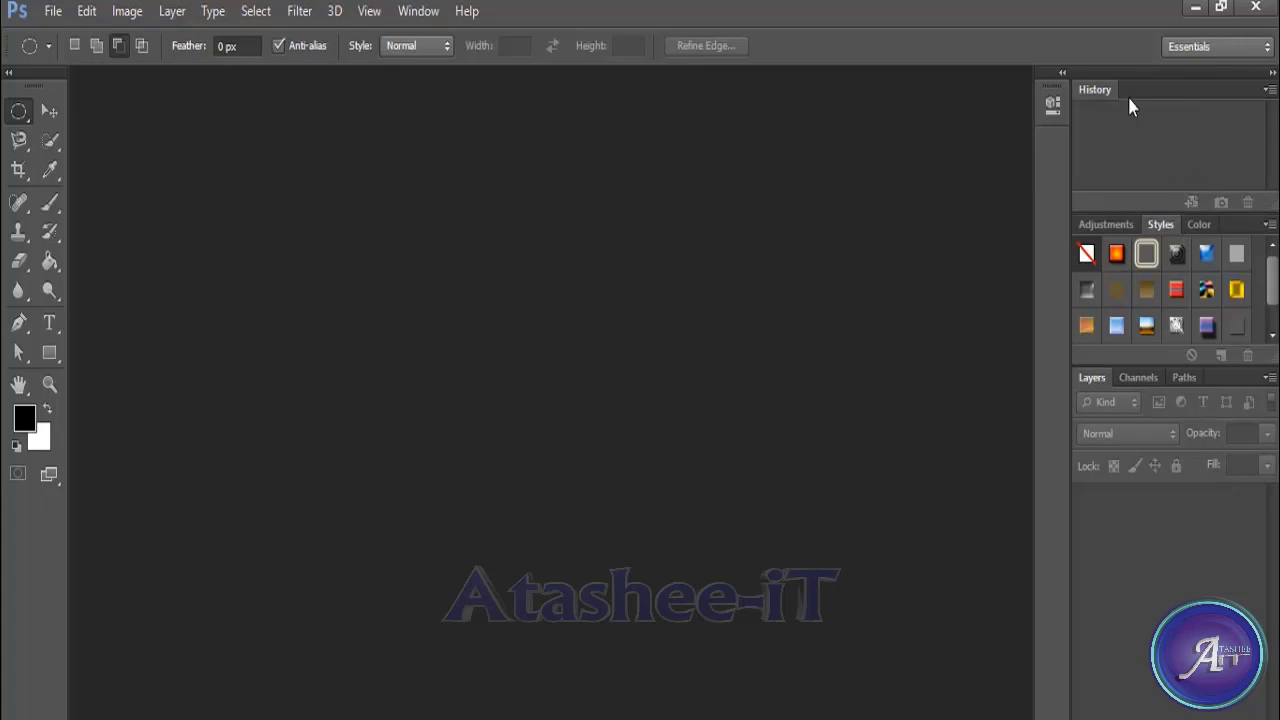
drag(1094, 89, 549, 214)
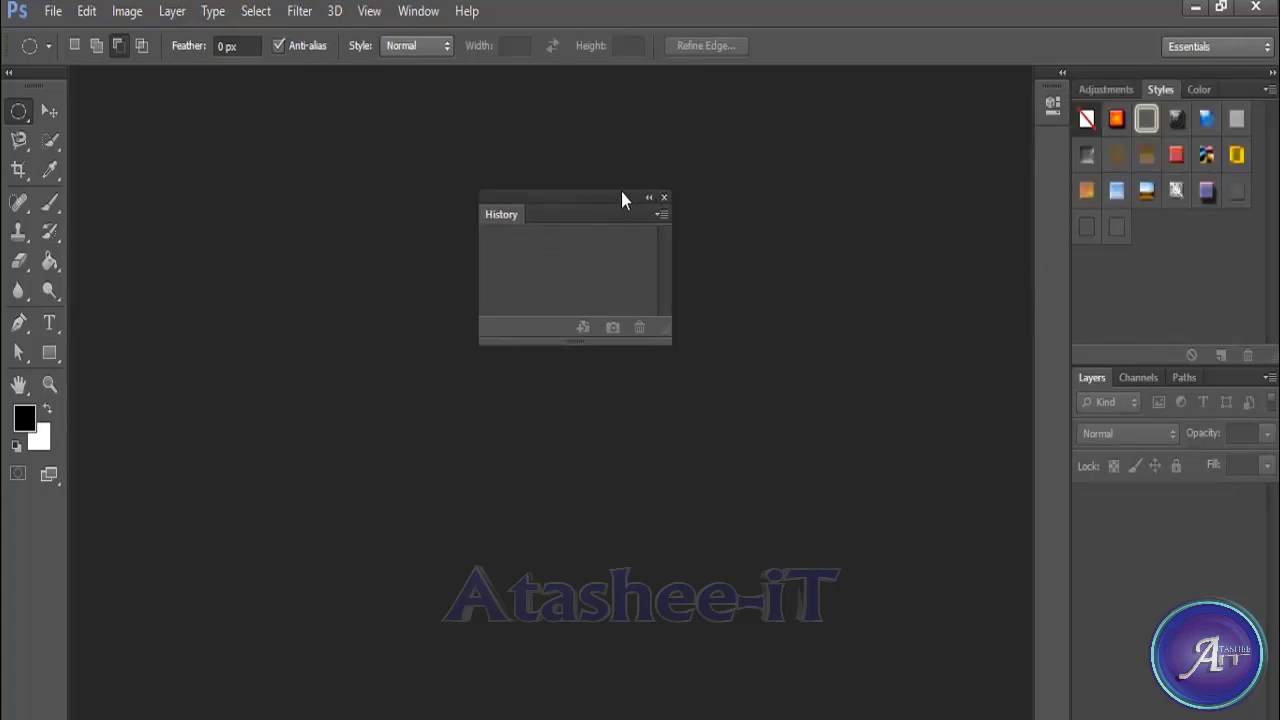
drag(621, 193, 208, 76)
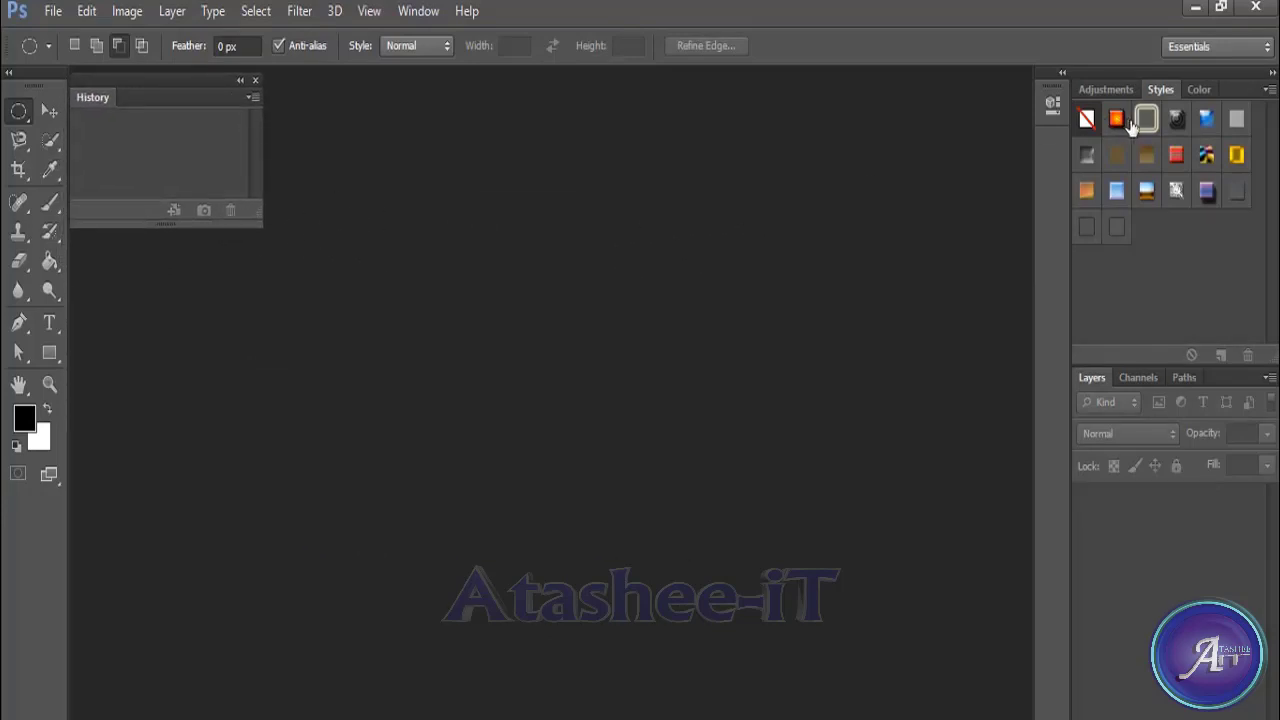
mouse_move(1232, 92)
mouse_down()
mouse_move(786, 246)
mouse_move(962, 129)
mouse_up()
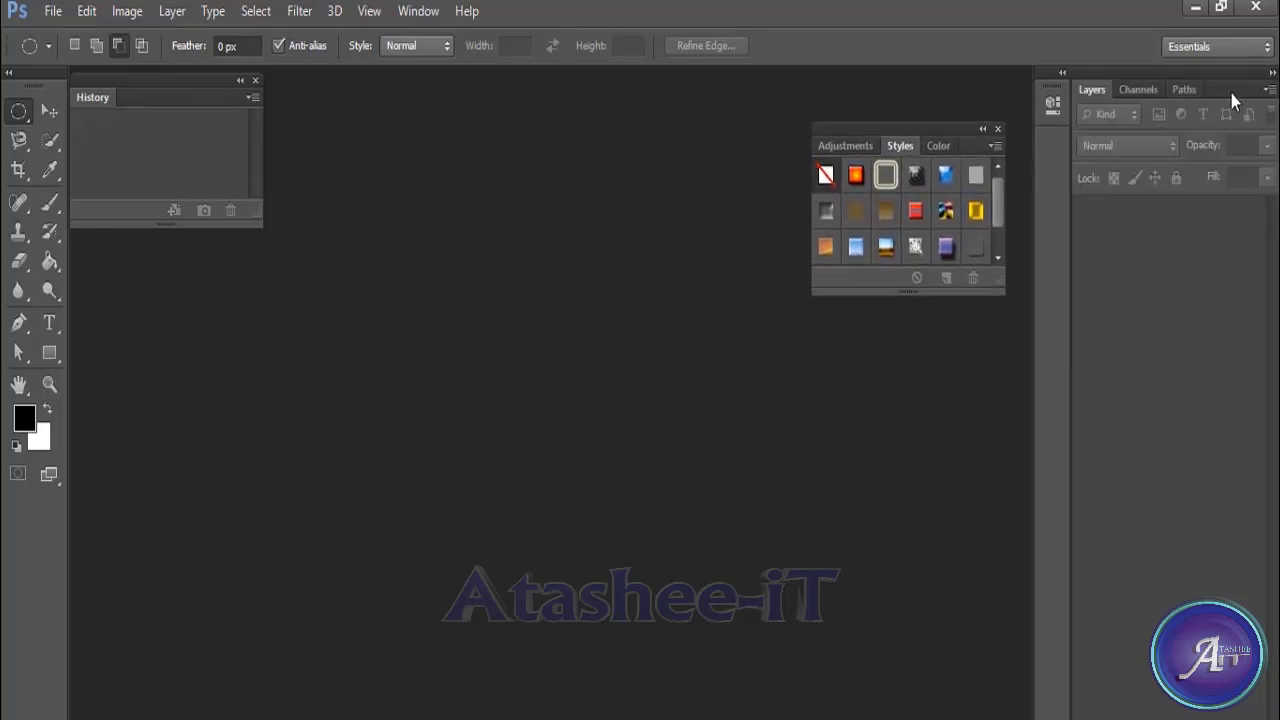
drag(1233, 95, 764, 304)
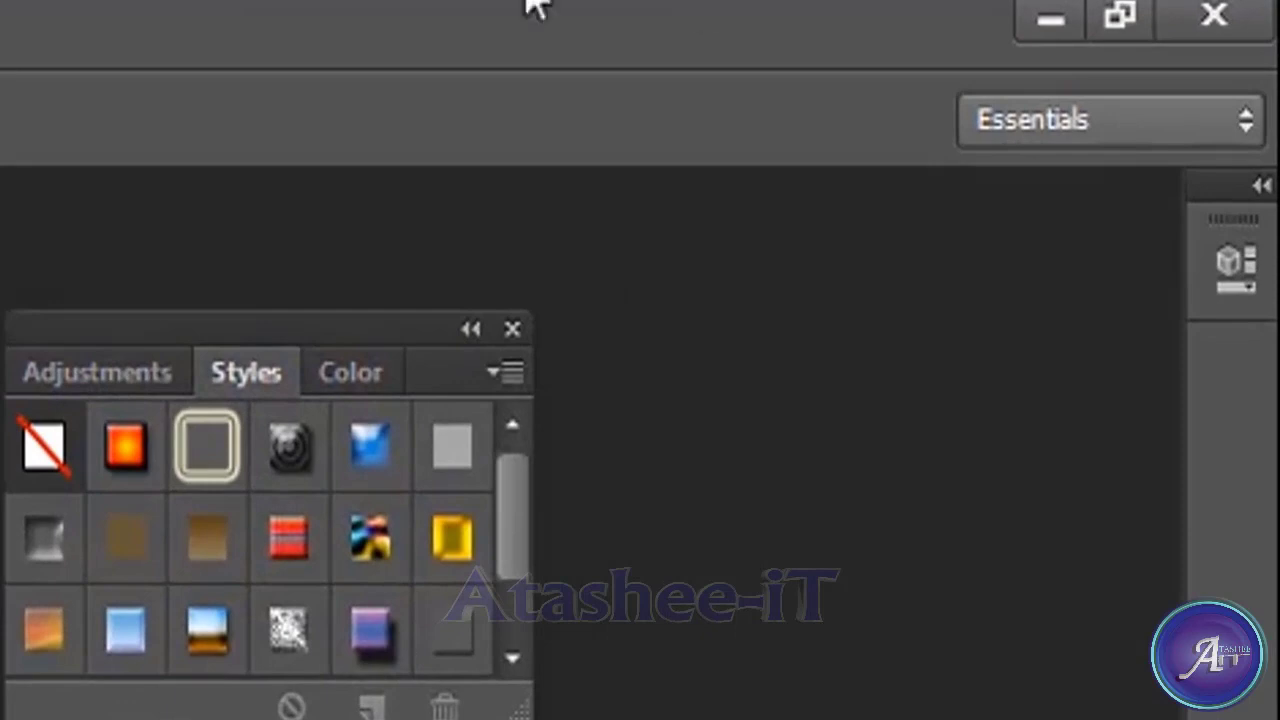
Choose Reset Essentials from the workspace switcher.
click(1185, 143)
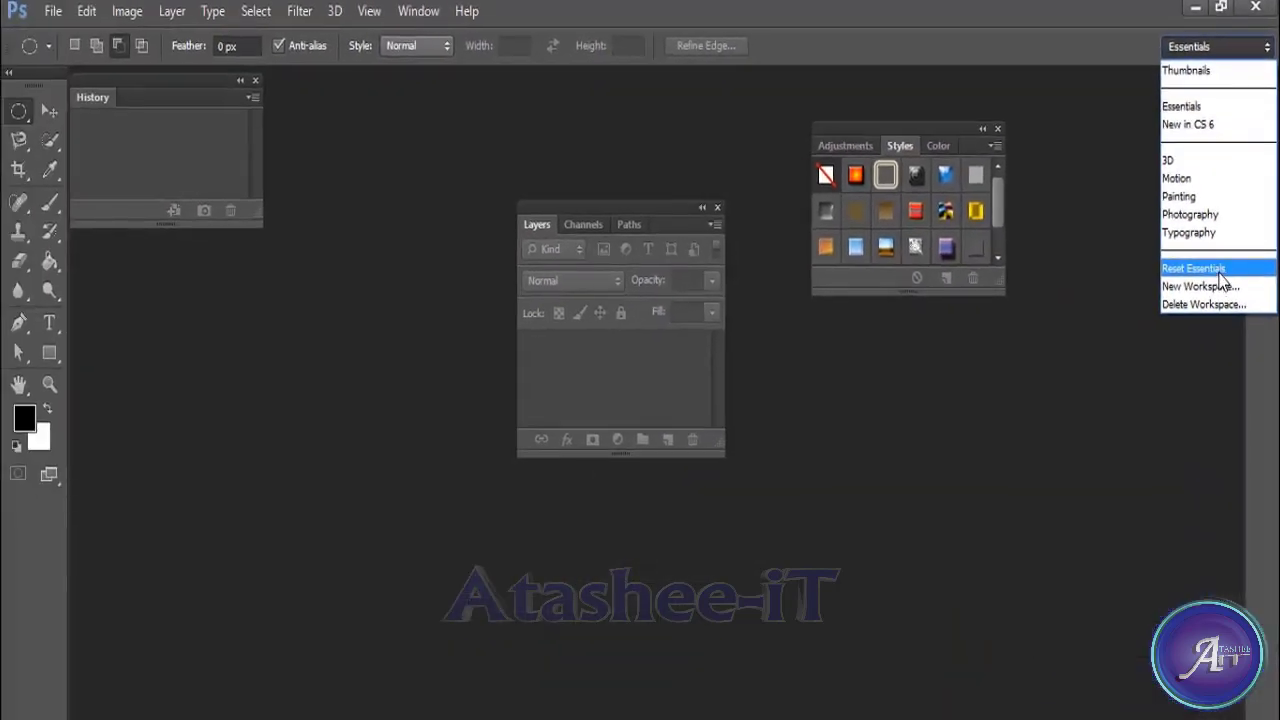
click(1194, 268)
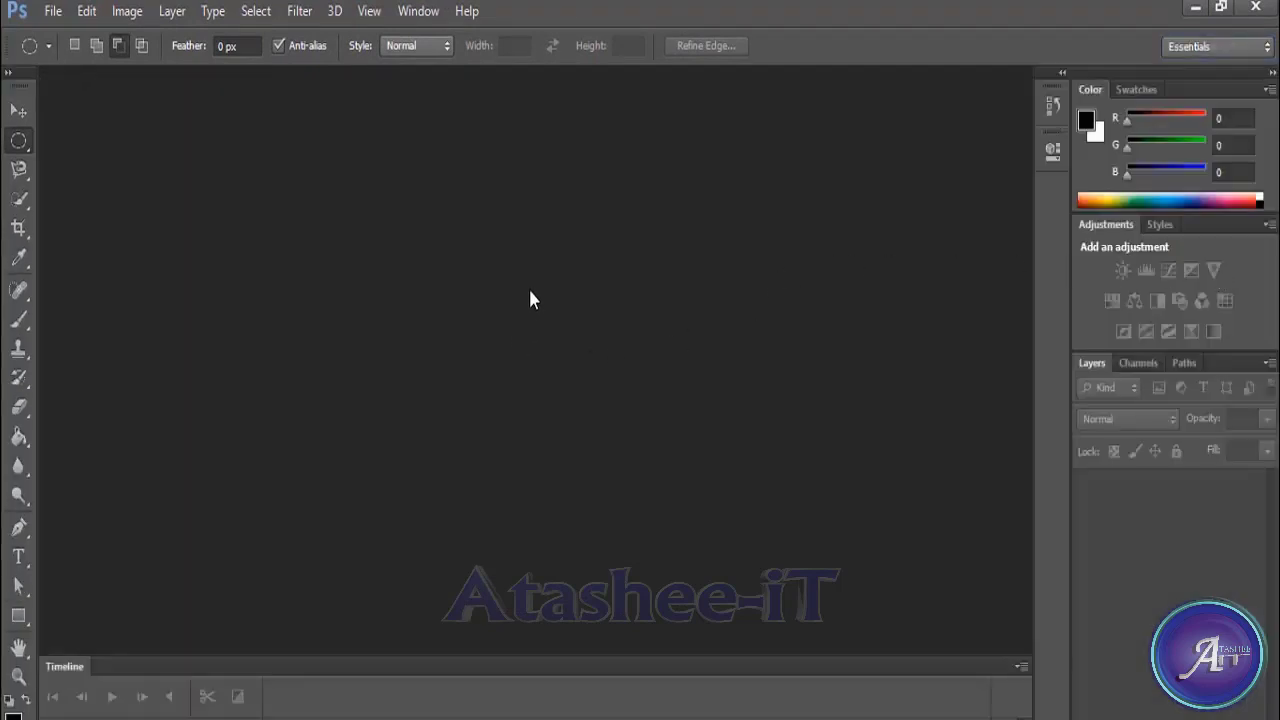